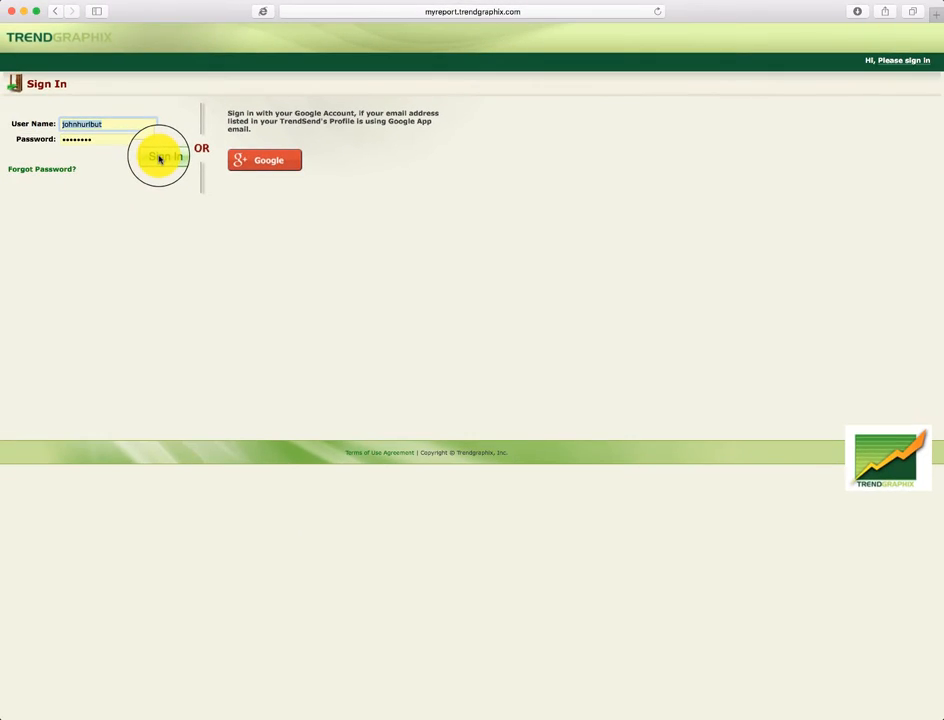
Step: Sign in and set the For Sale vs. Sold chart to show For Sale/Sold/Pended/New Listing
click(159, 158)
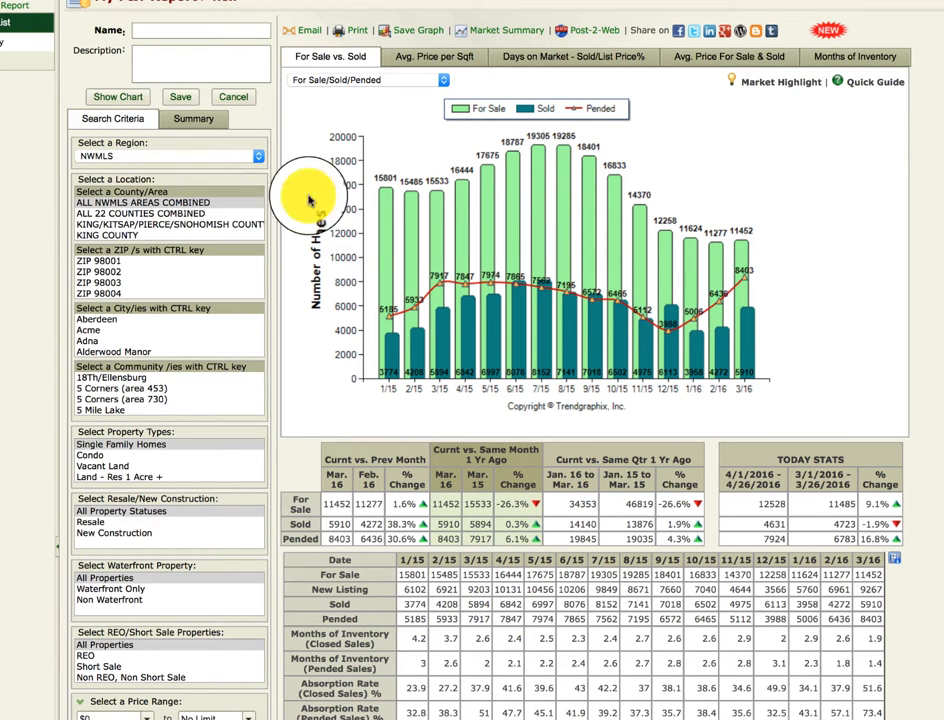
click(440, 79)
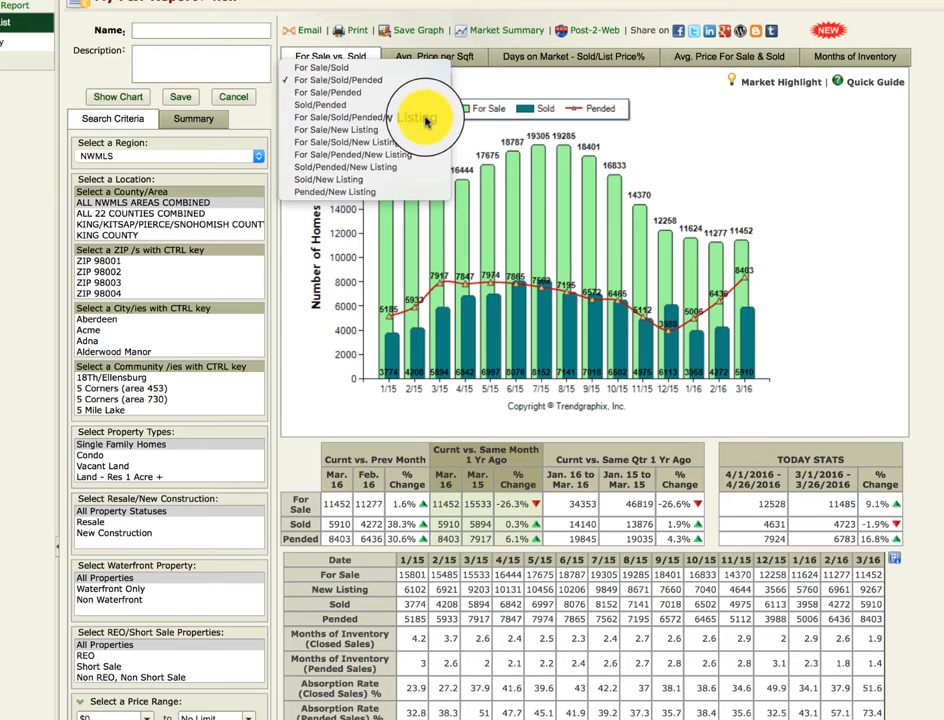
click(426, 119)
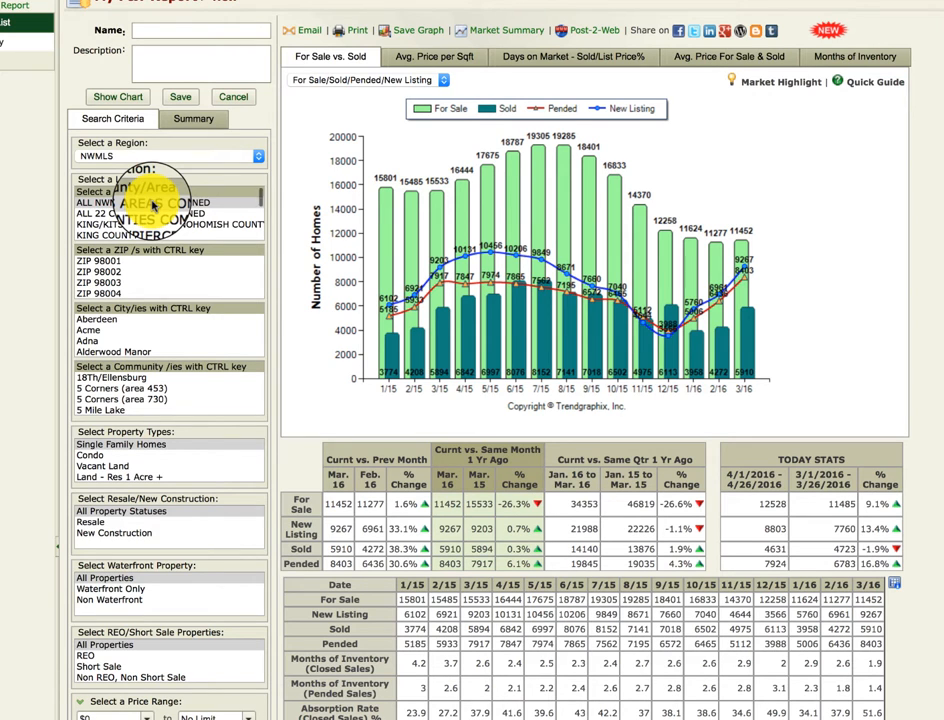
Step: Choose PIERCE COUNTY as the county/area and generate its chart
scroll(153, 205, down, 5)
scroll(153, 205, down, 6)
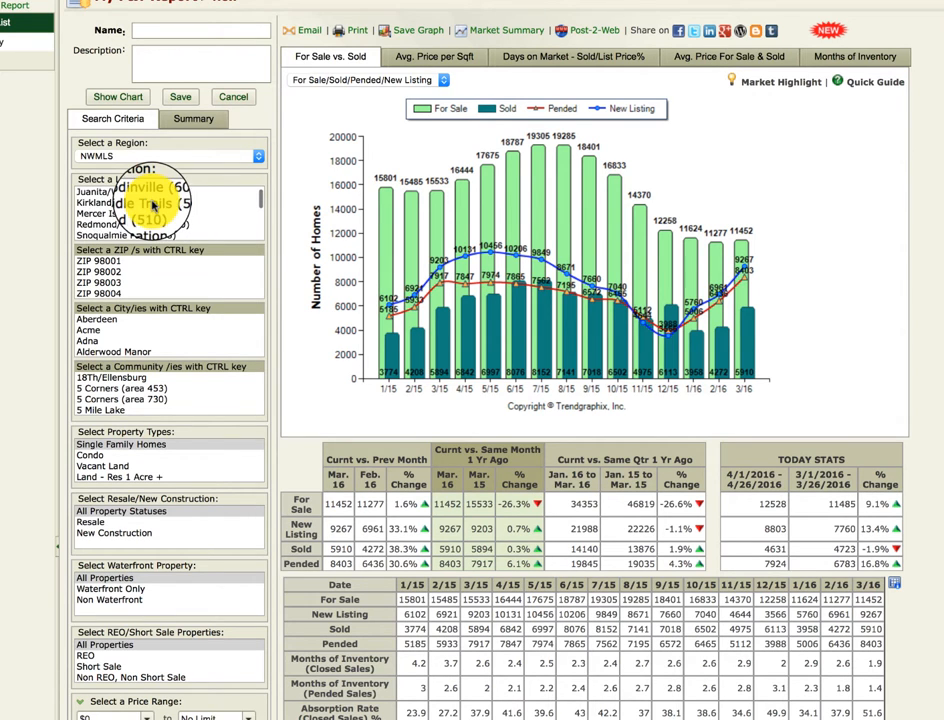
scroll(153, 205, down, 6)
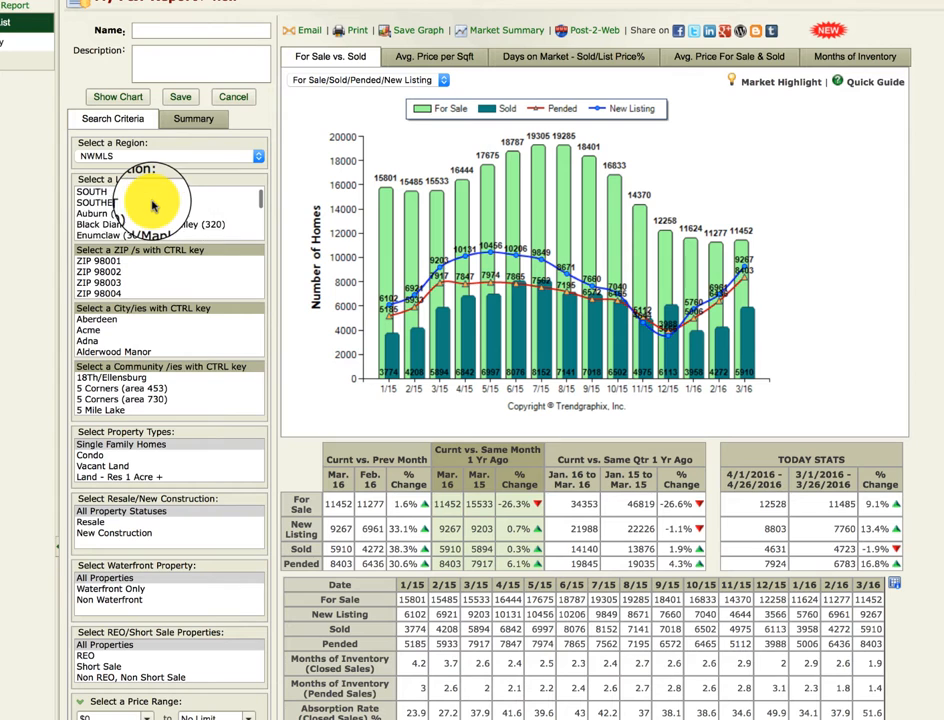
scroll(153, 205, down, 6)
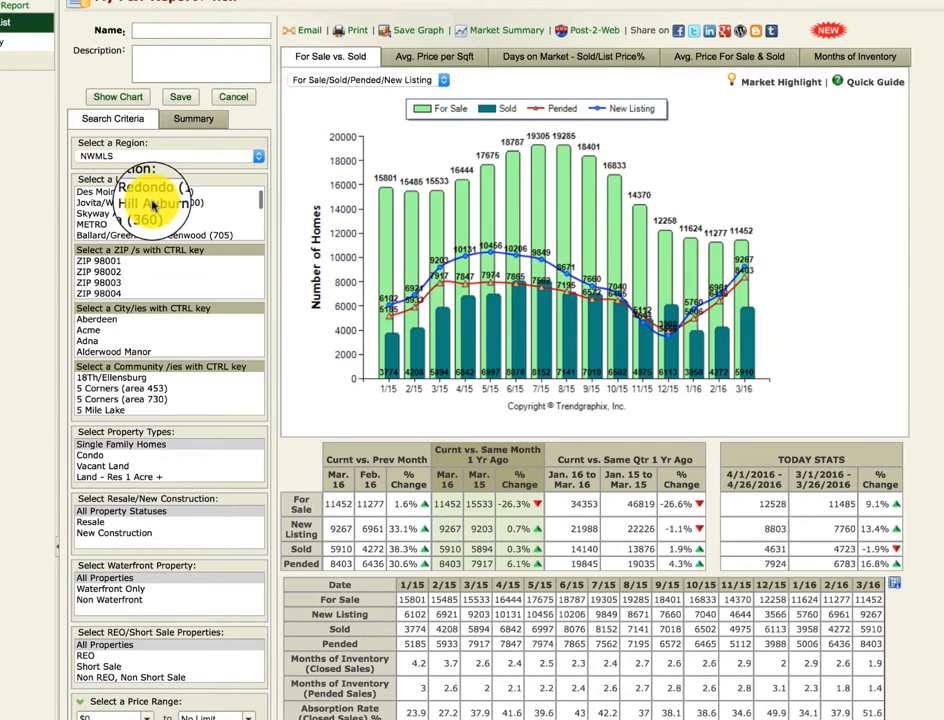
scroll(153, 205, down, 5)
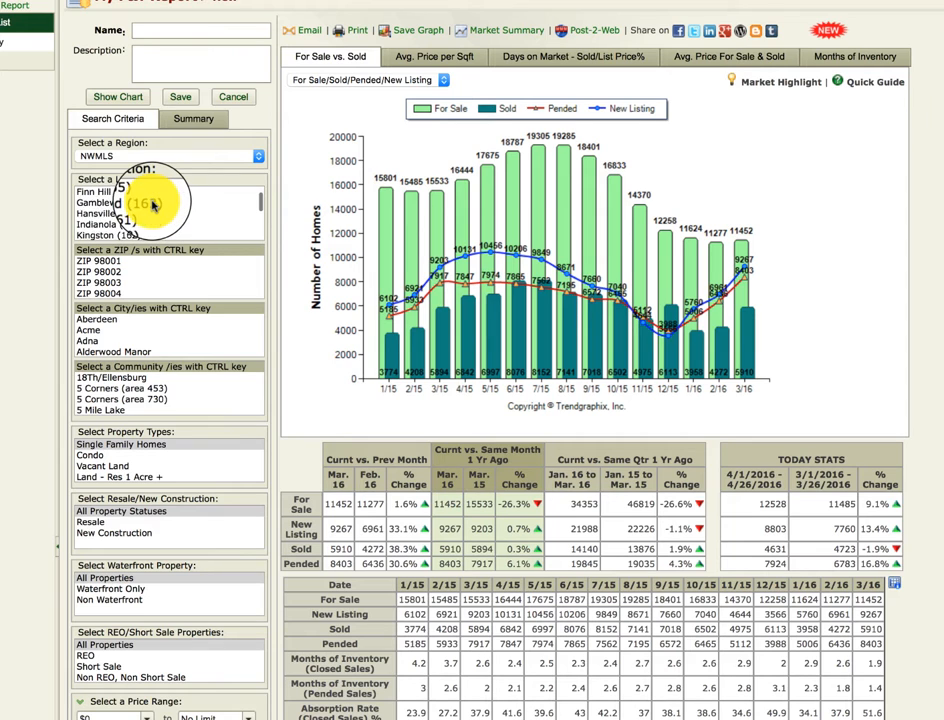
scroll(153, 205, down, 5)
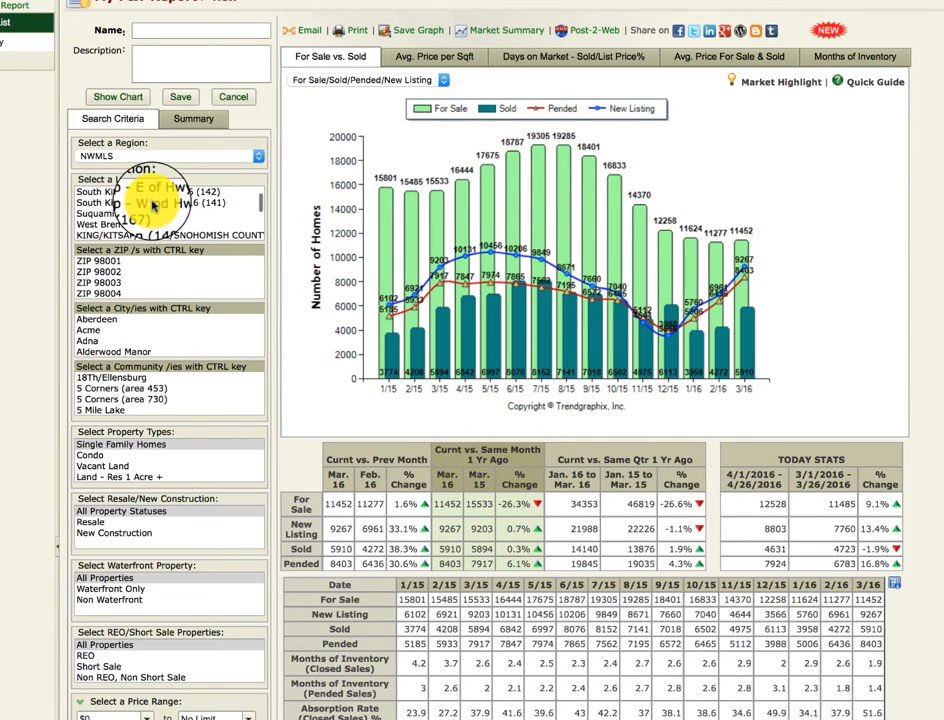
click(128, 214)
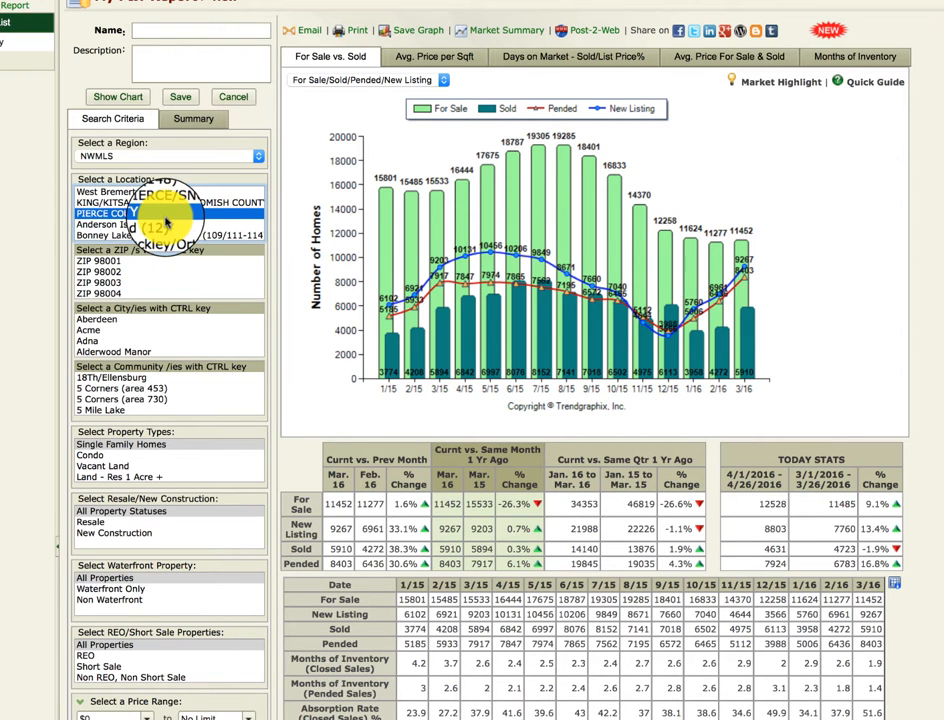
scroll(166, 222, down, 5)
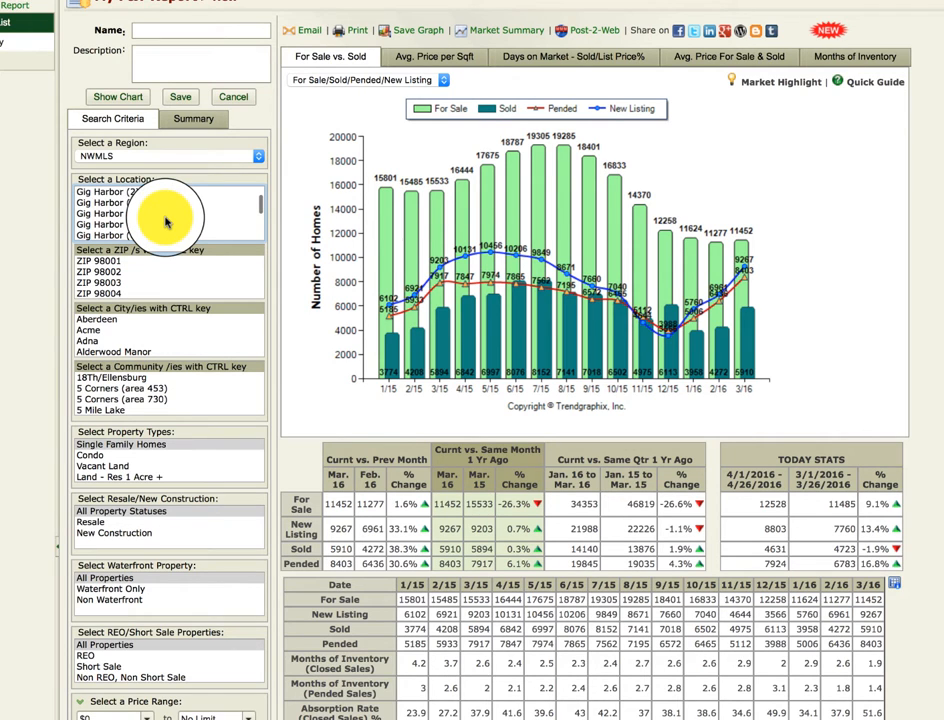
scroll(166, 222, down, 1)
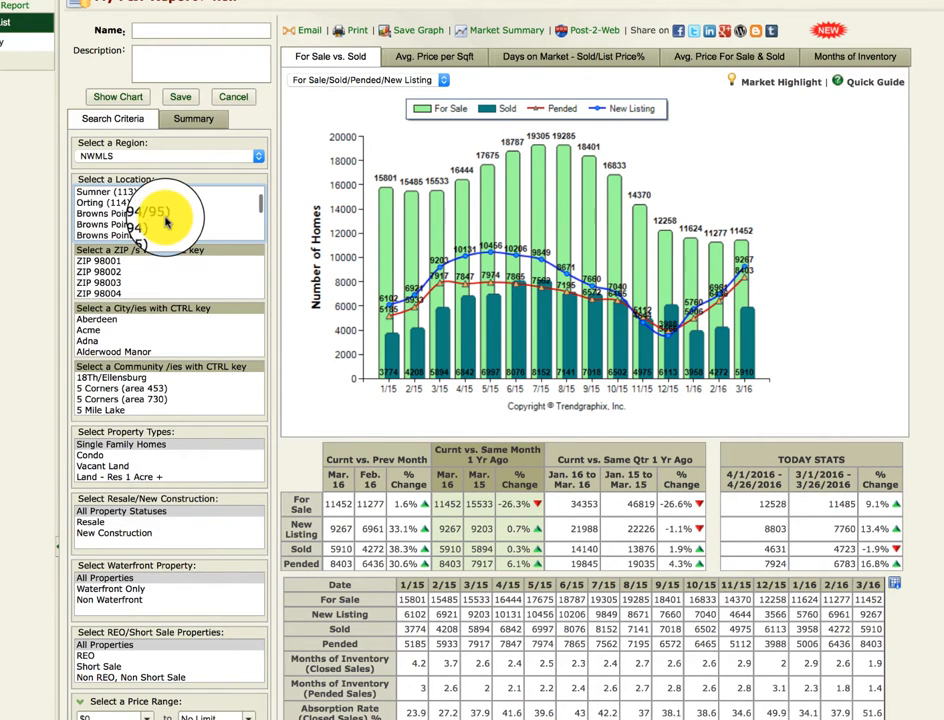
scroll(166, 222, up, 6)
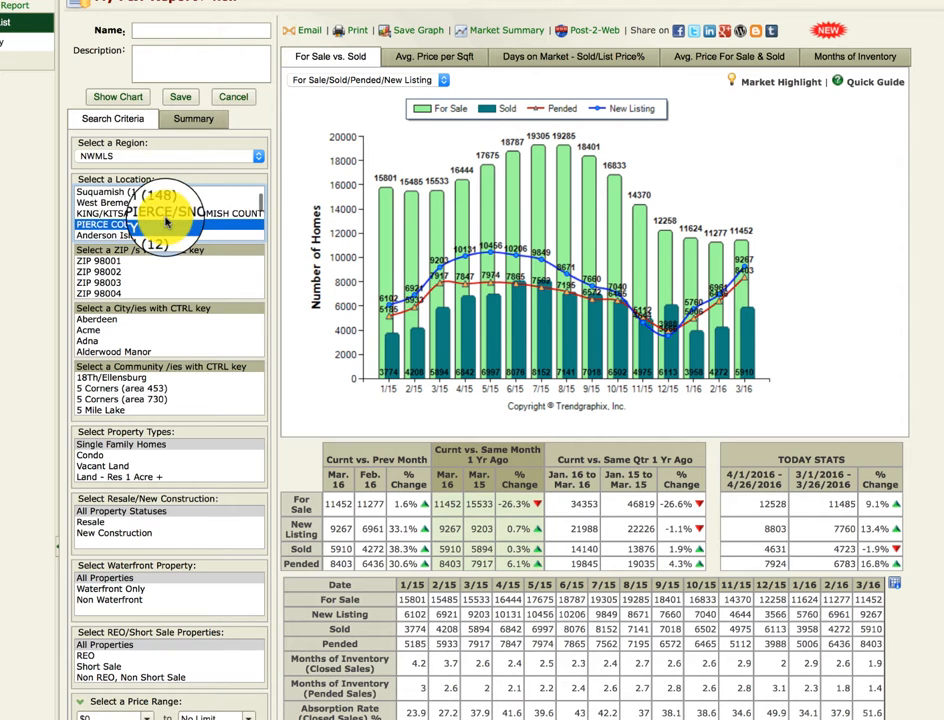
scroll(150, 218, down, 1)
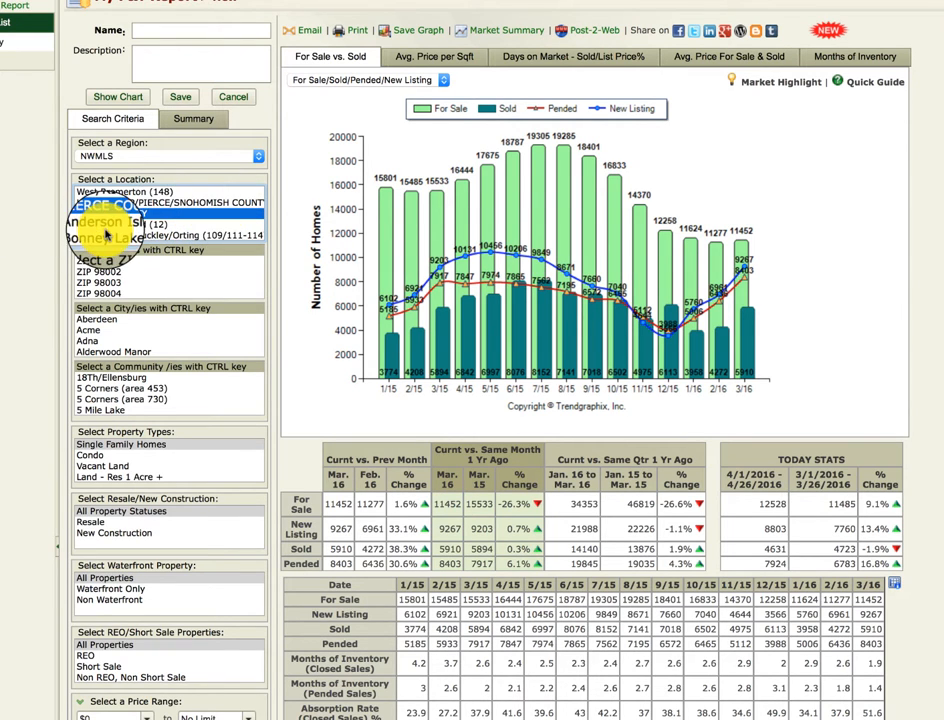
click(116, 96)
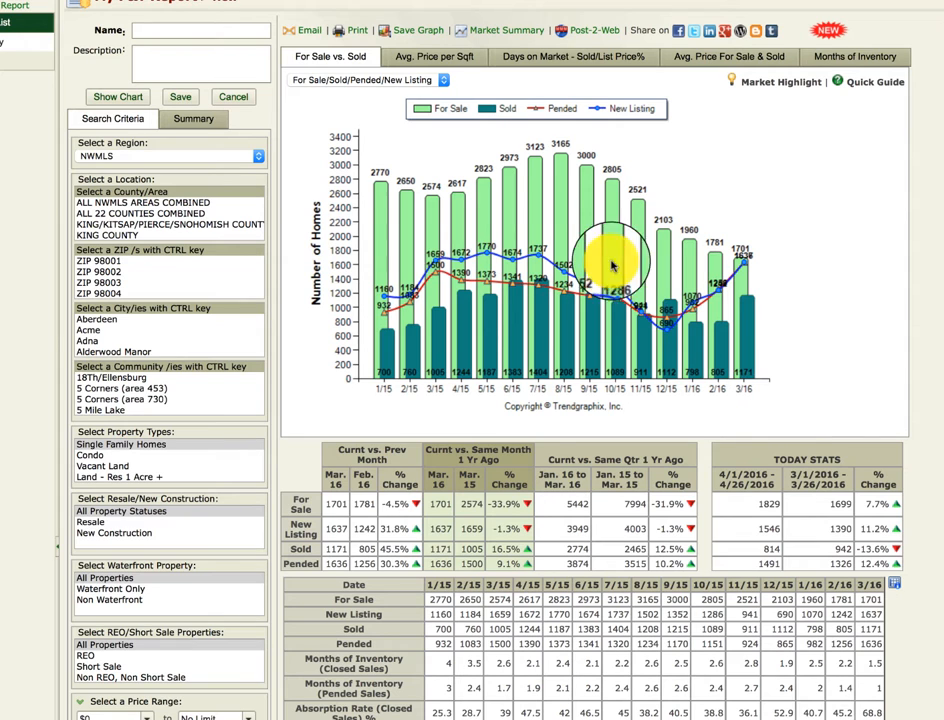
Step: Switch the Pierce County For Sale vs. Sold chart to For Sale/Sold and finally to Sold/Pended
click(425, 79)
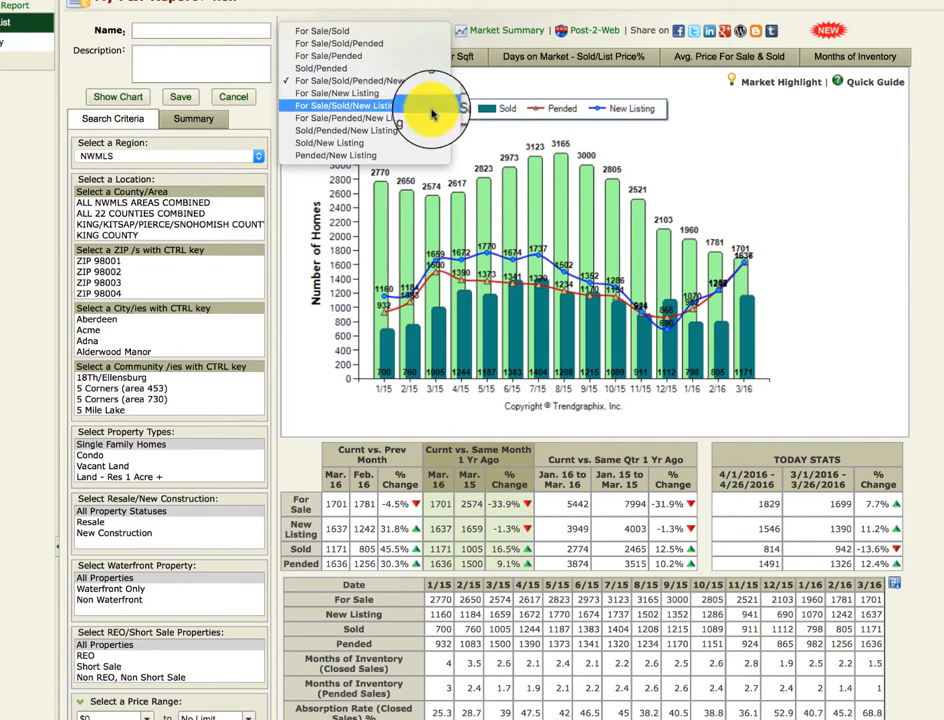
click(398, 34)
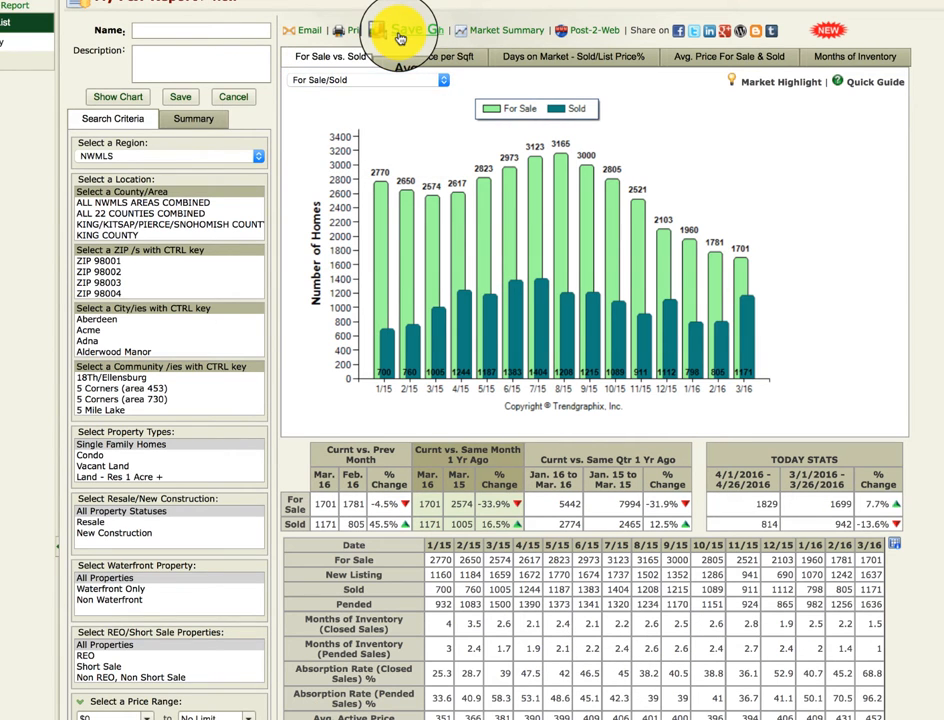
click(443, 80)
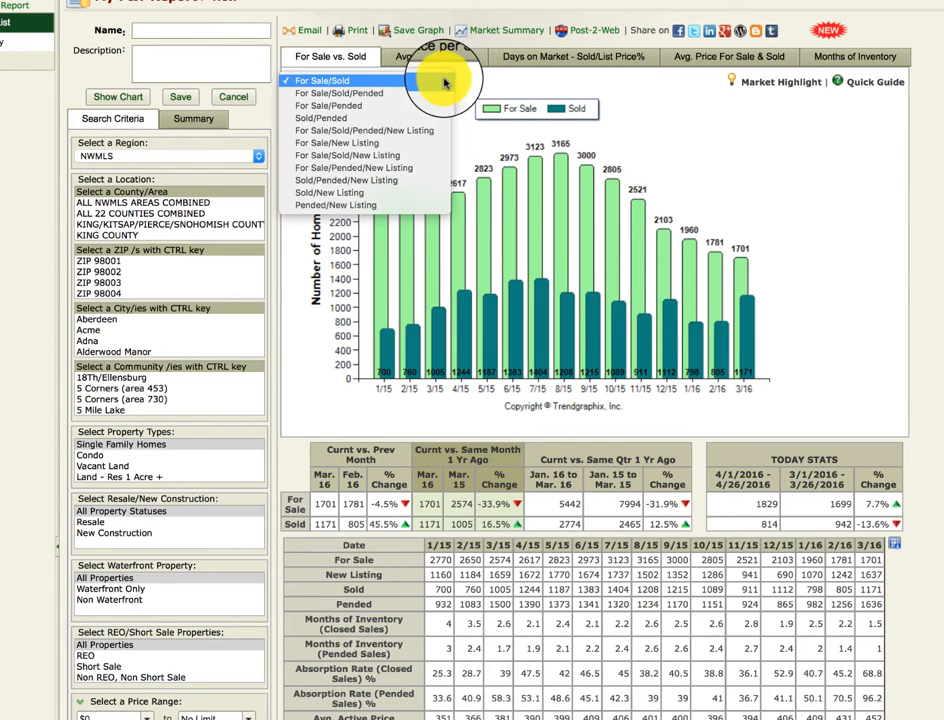
click(410, 121)
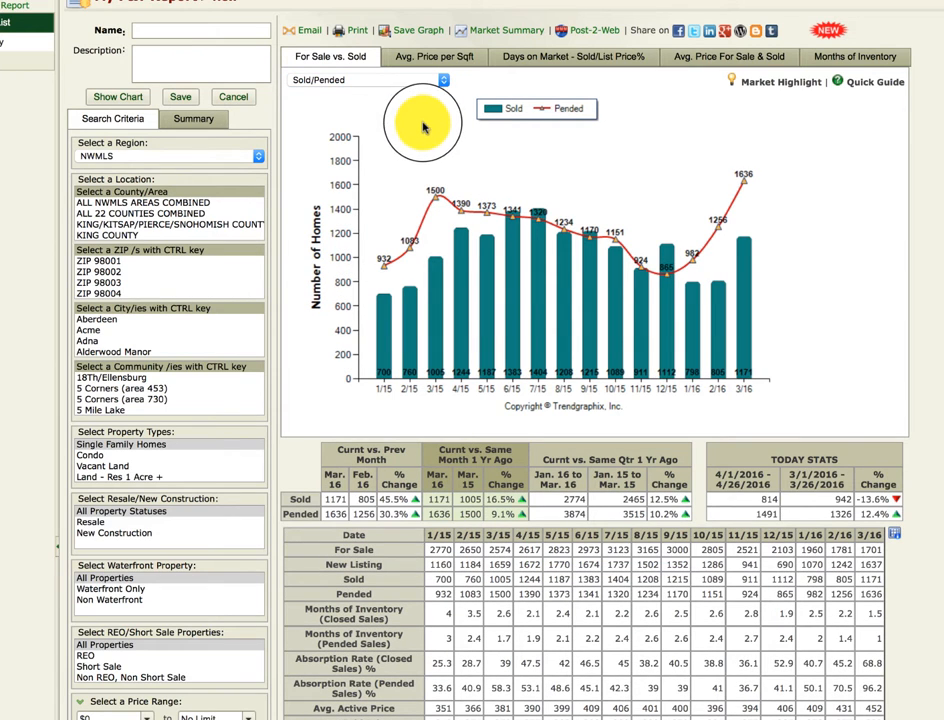
Step: View the average price per square foot chart and the Days on Market chart set to Avg CDOM & SP/LP %
click(432, 59)
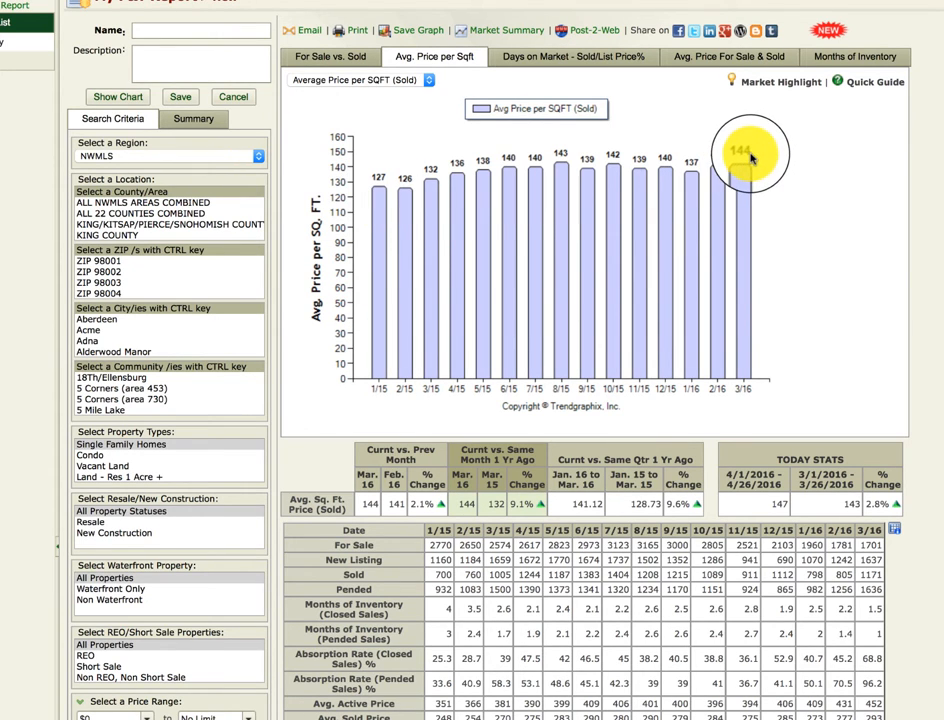
click(552, 57)
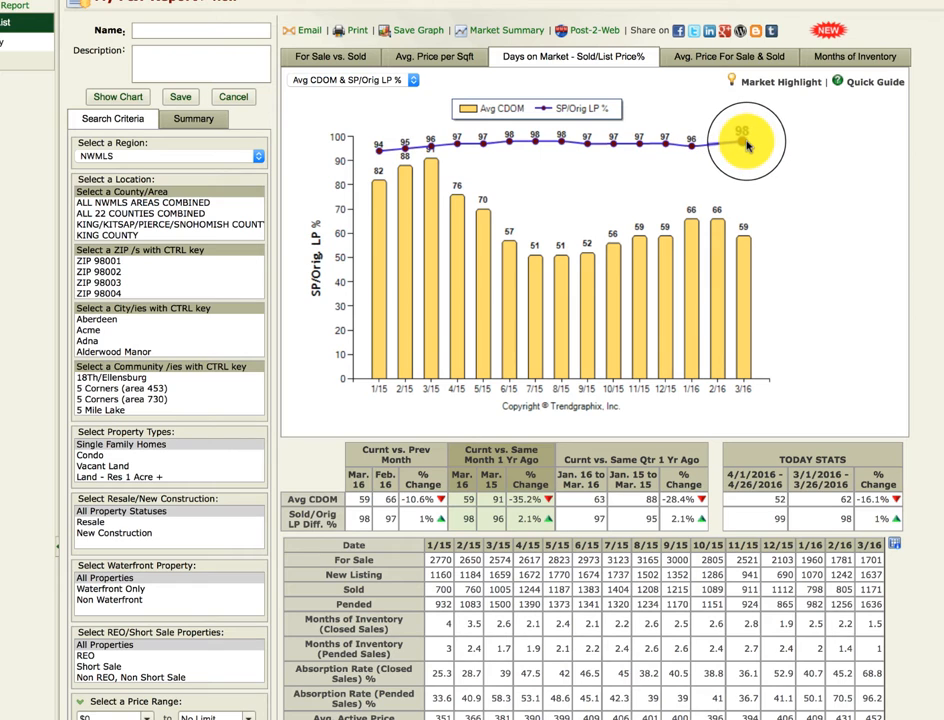
click(411, 87)
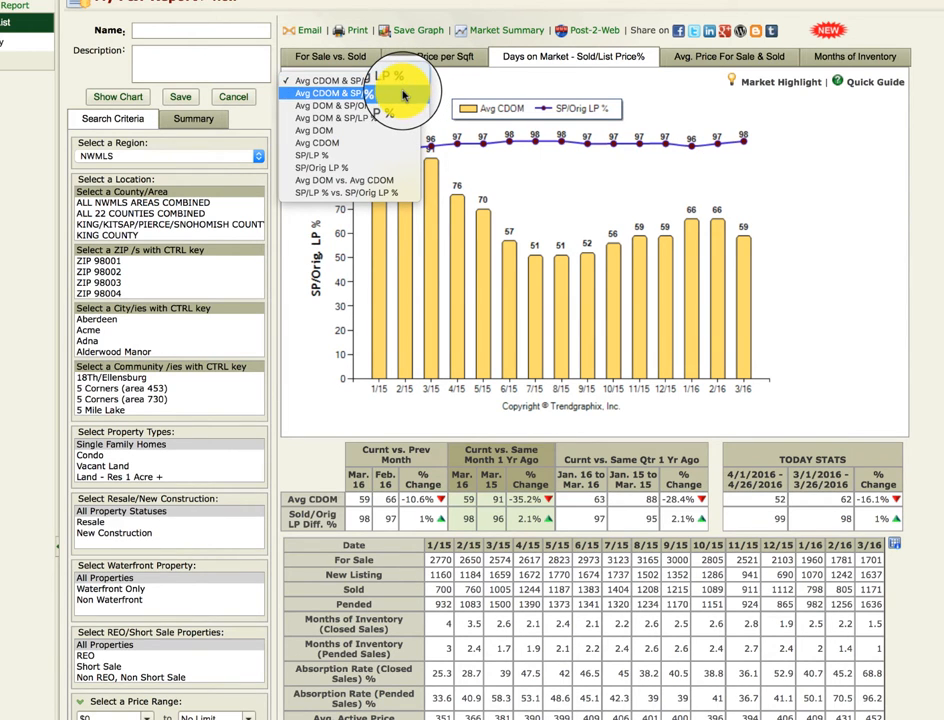
click(403, 95)
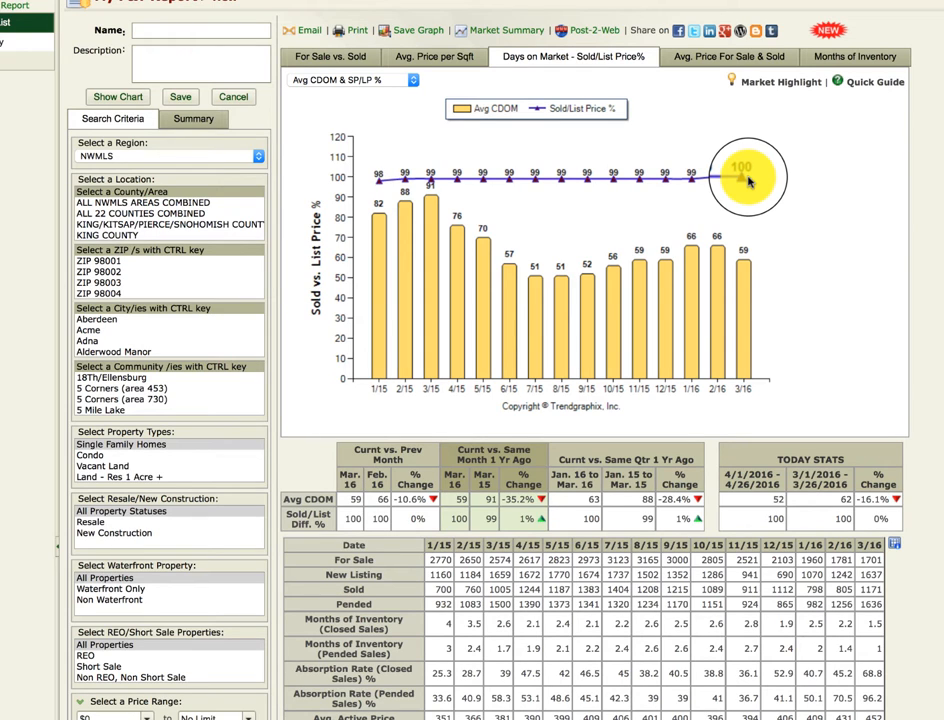
Step: View the average for-sale and sold price chart and switch it to Median Price Sold
click(718, 60)
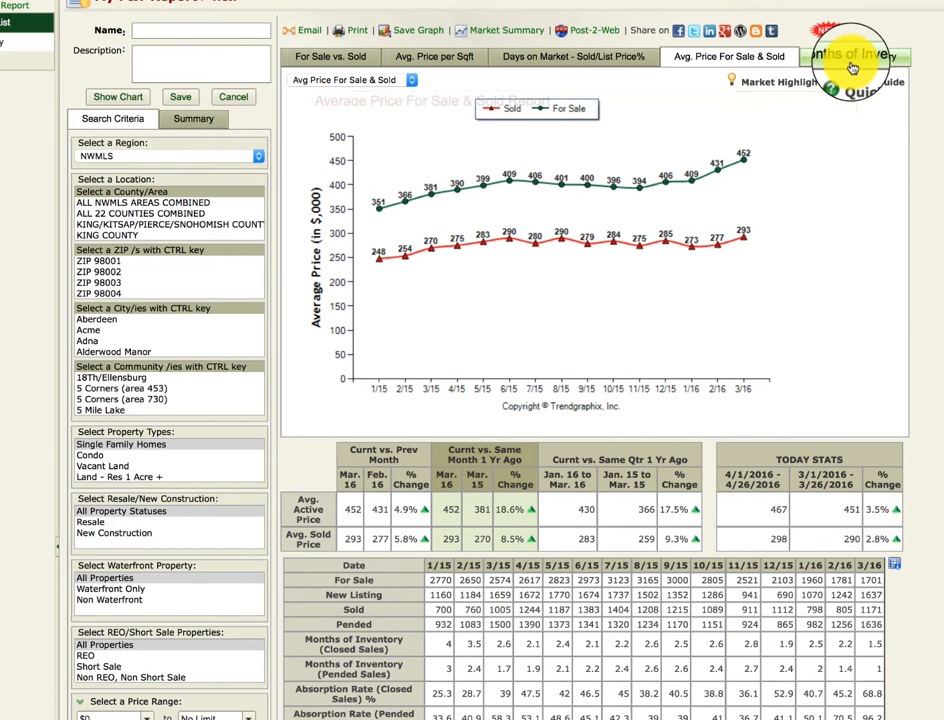
click(410, 79)
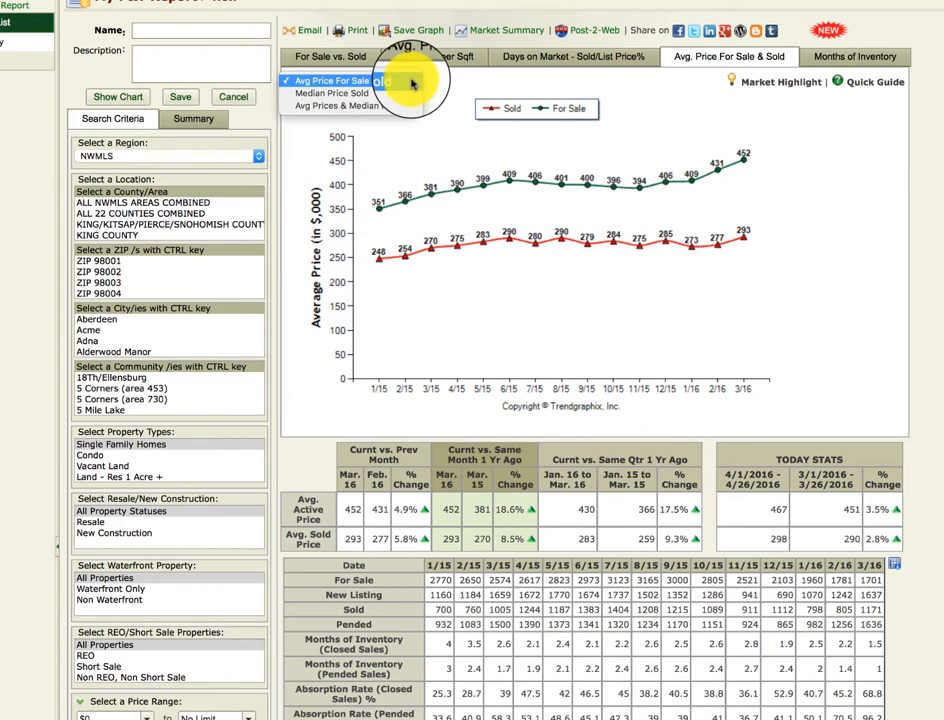
click(386, 93)
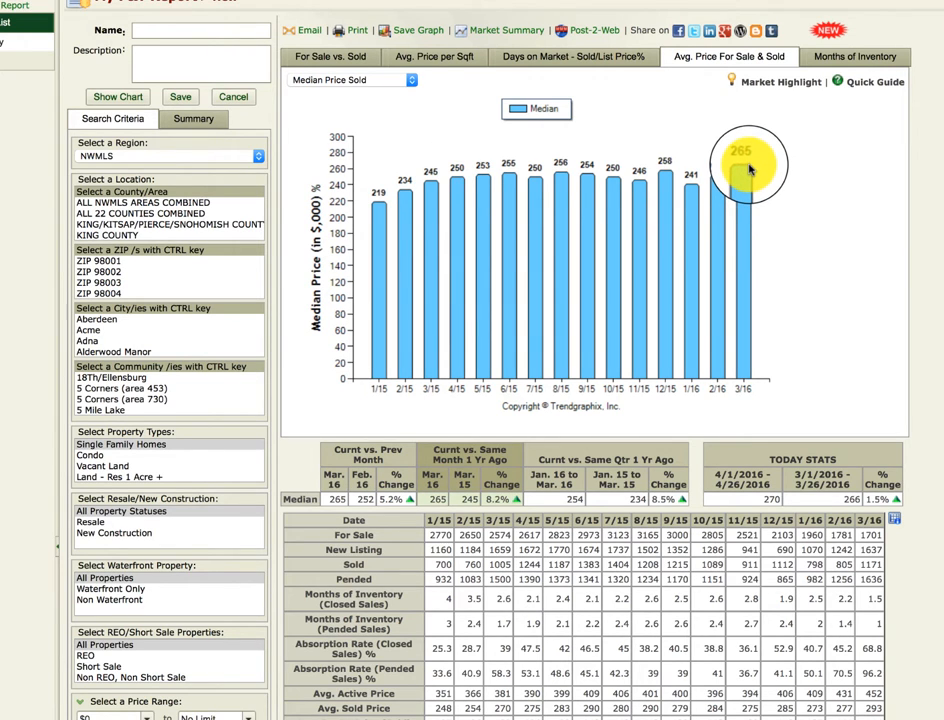
Step: View the Months of Inventory chart and base it on pended sales instead of closed sales
click(851, 60)
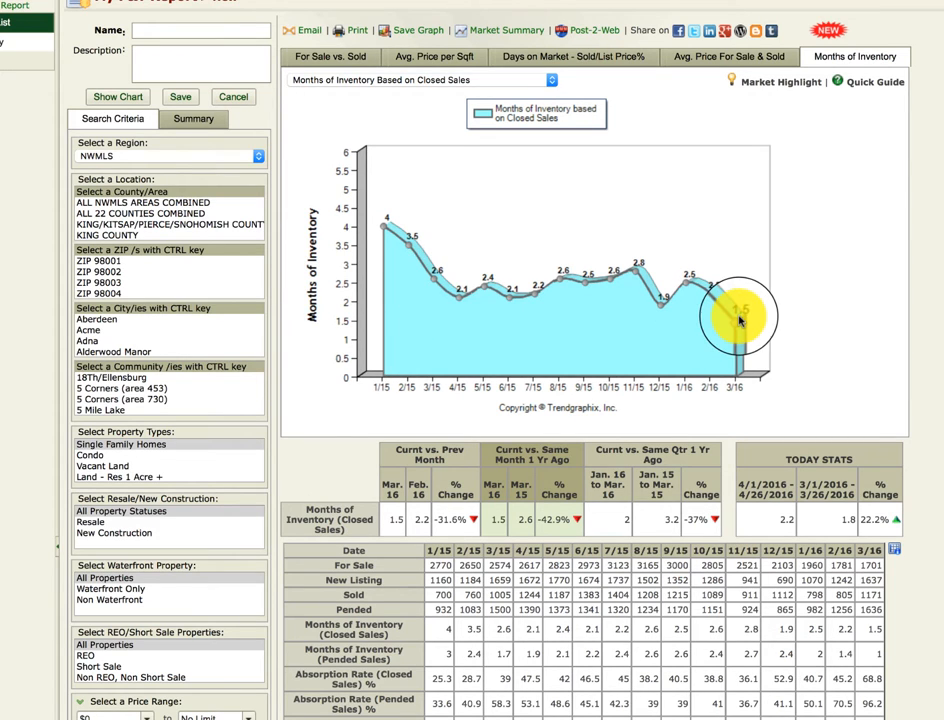
click(552, 80)
click(550, 94)
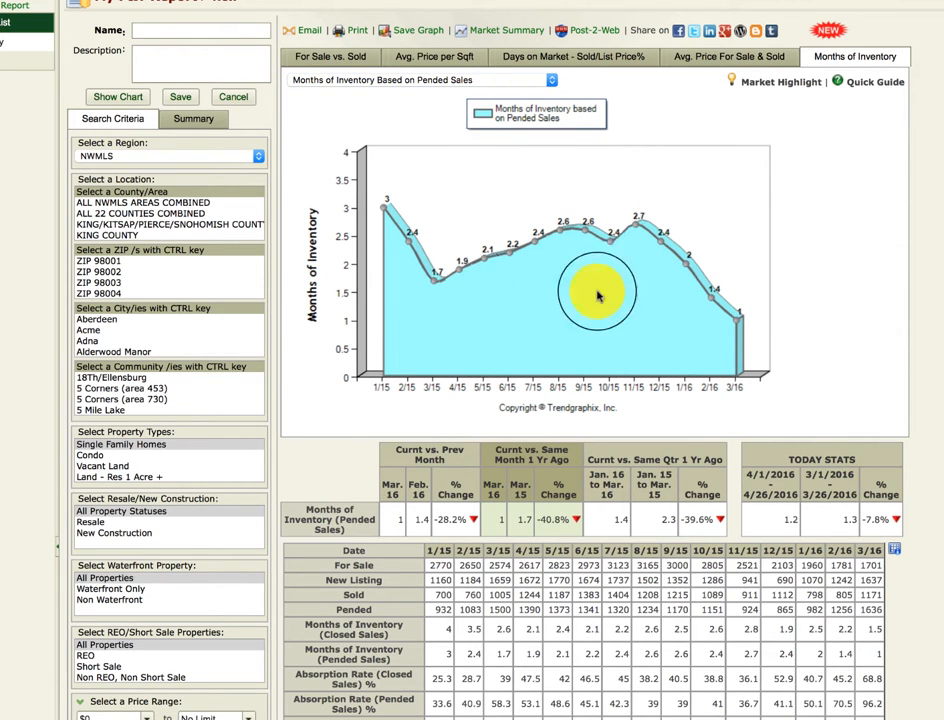
click(551, 80)
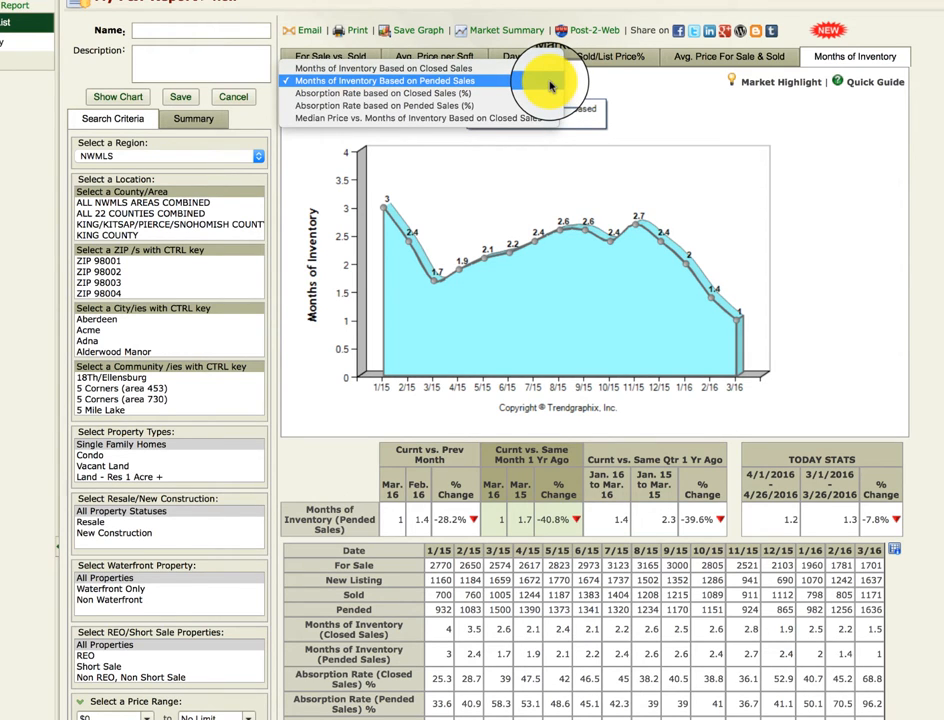
click(615, 88)
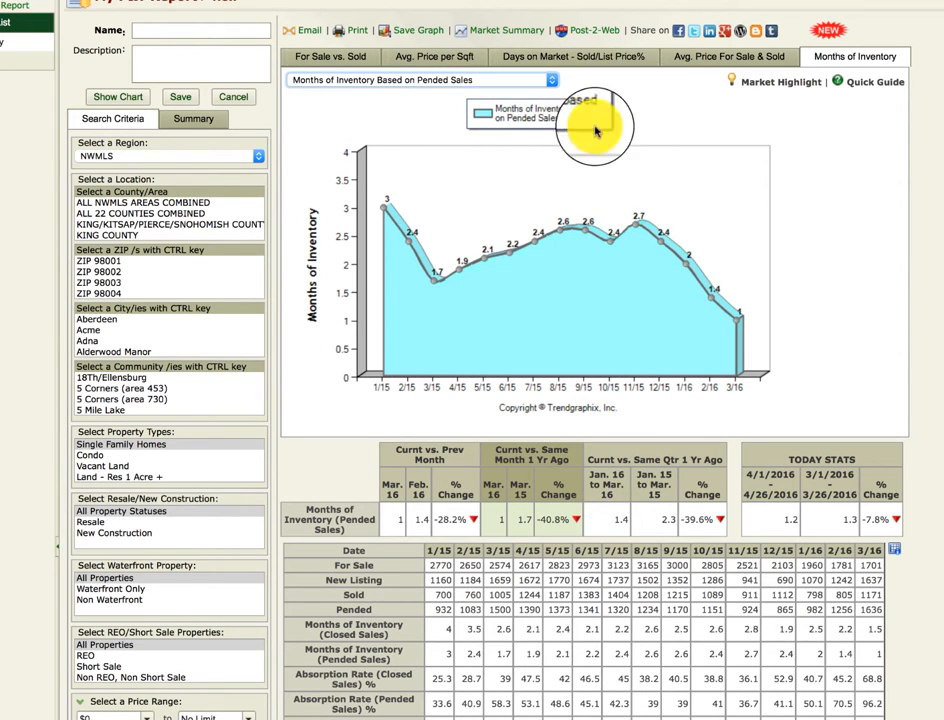
Step: Examine the available search criteria, including ZIP codes, cities, communities, property types and the price, size and date ranges
scroll(137, 137, down, 3)
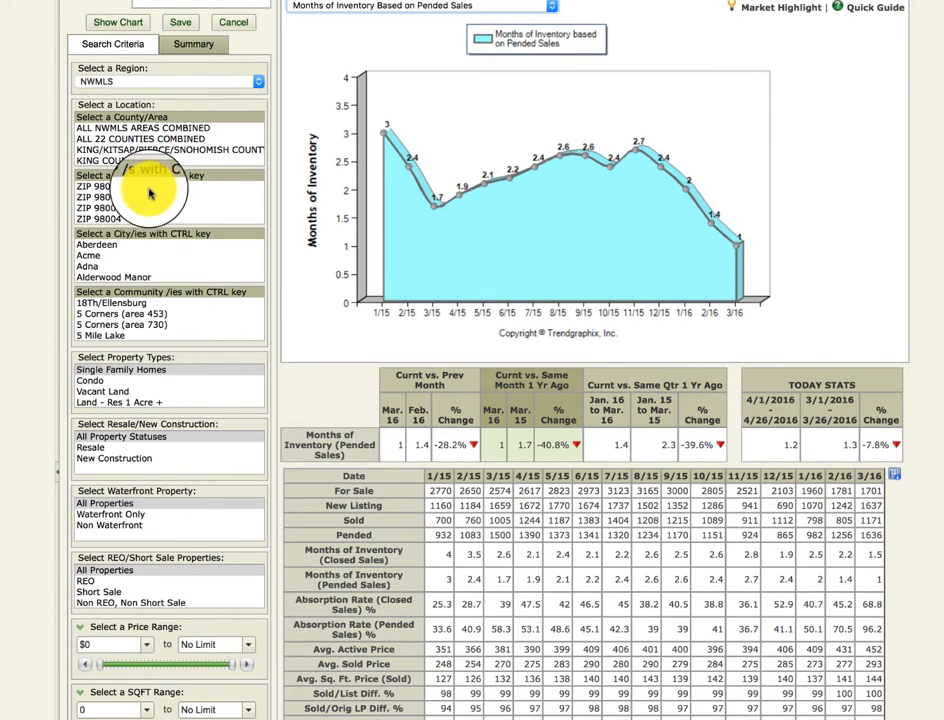
scroll(146, 195, down, 1)
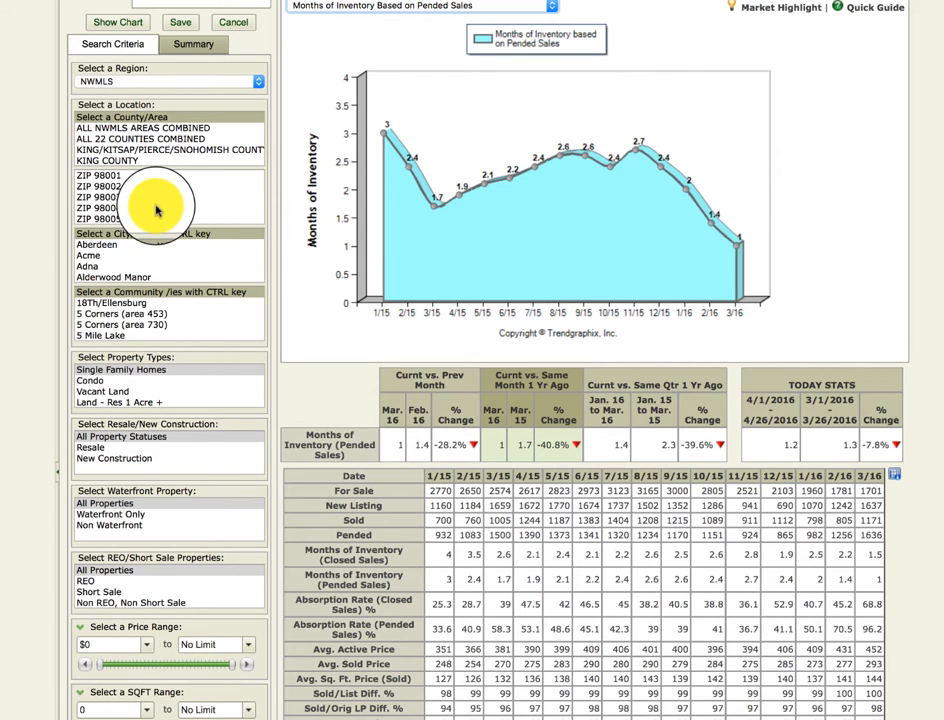
scroll(157, 205, up, 1)
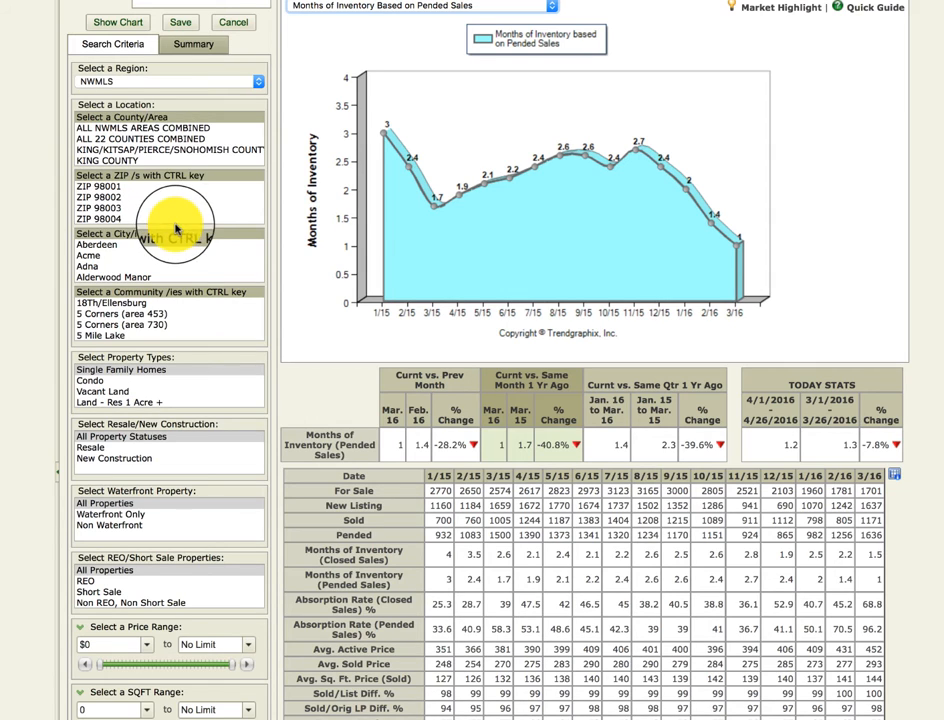
scroll(236, 234, down, 2)
scroll(236, 234, down, 2)
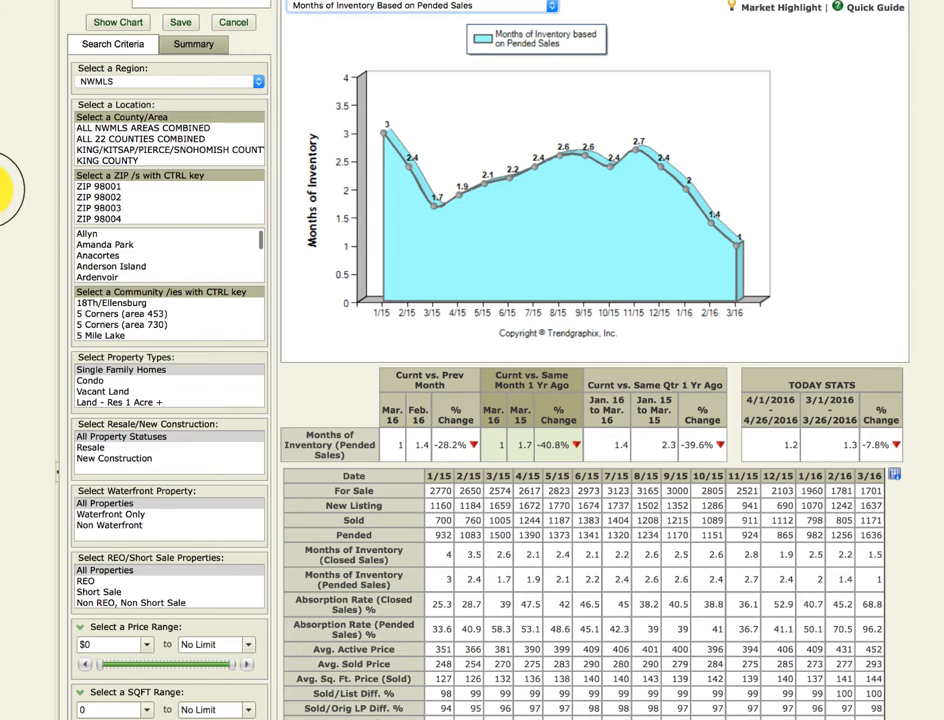
scroll(17, 215, down, 4)
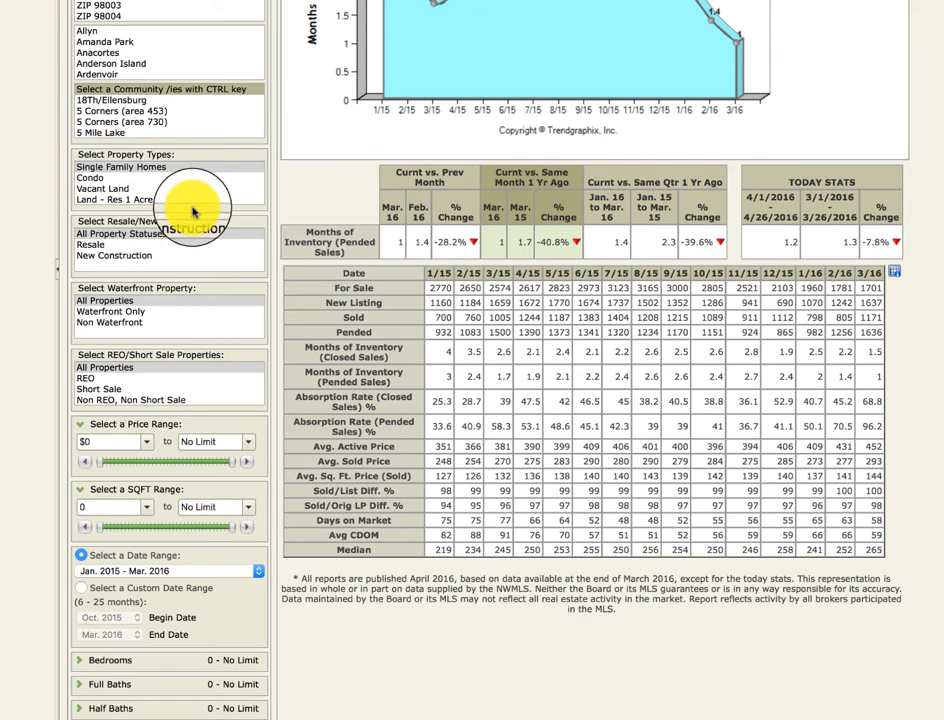
scroll(249, 205, down, 1)
scroll(279, 208, down, 1)
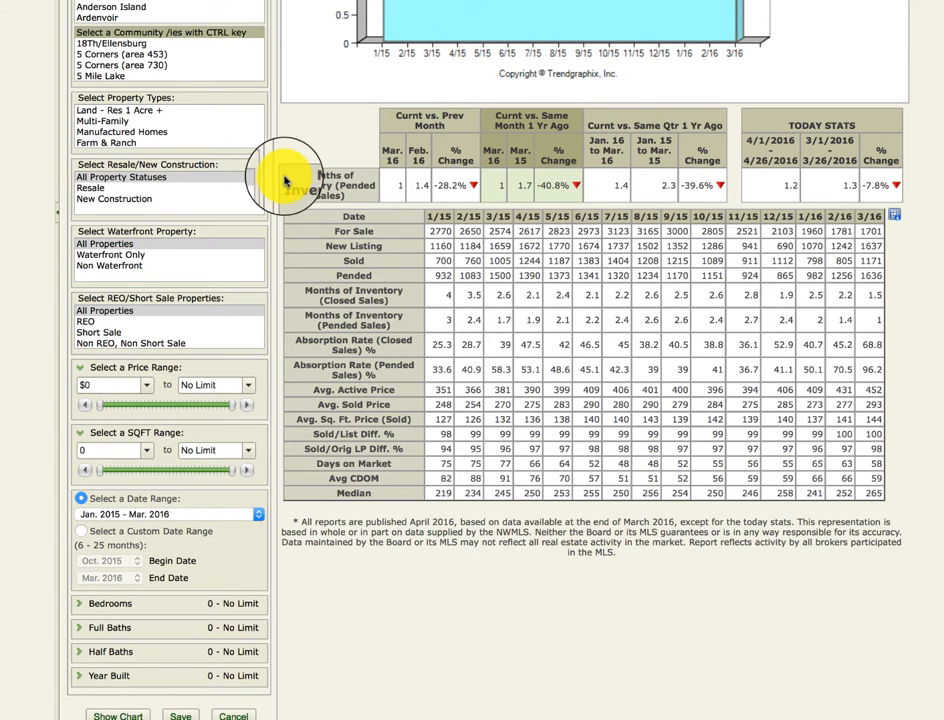
Step: Check the bedroom, bath and year-built criteria, and return to the For Sale vs. Sold chart
scroll(285, 180, down, 1)
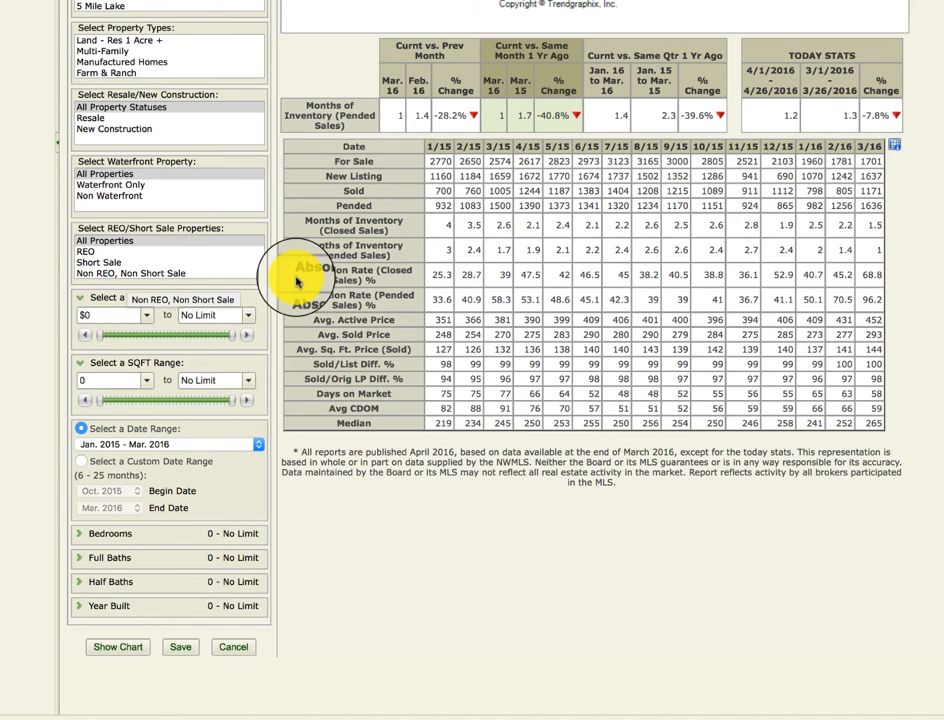
scroll(132, 284, down, 1)
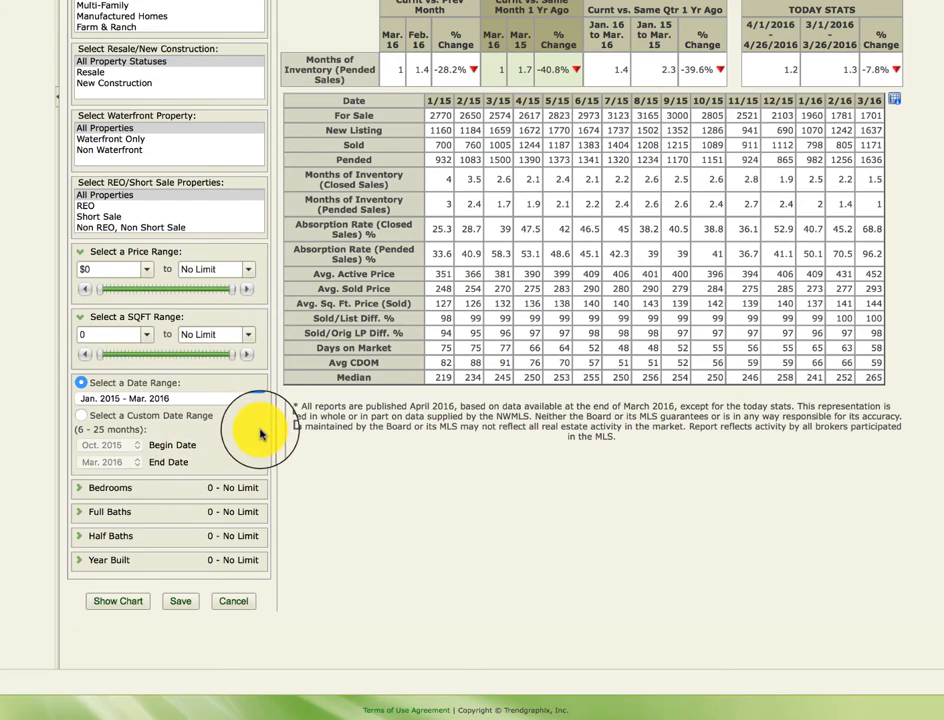
scroll(258, 432, up, 9)
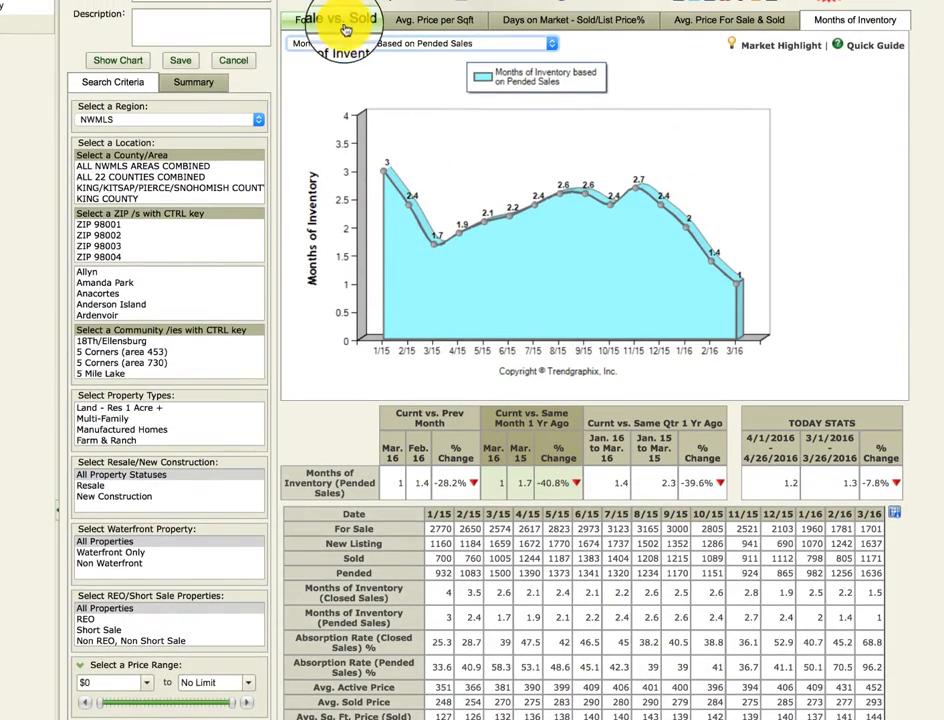
click(343, 25)
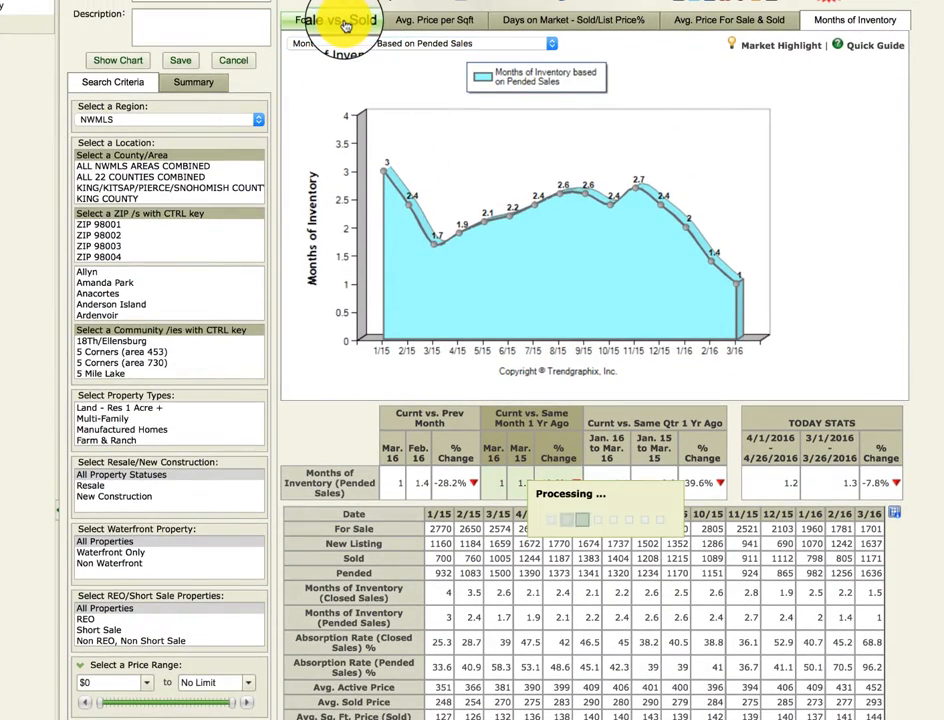
Step: Set the report's date range to Last 10 years (Quarterly) and regenerate the chart
scroll(300, 172, down, 5)
scroll(307, 177, down, 4)
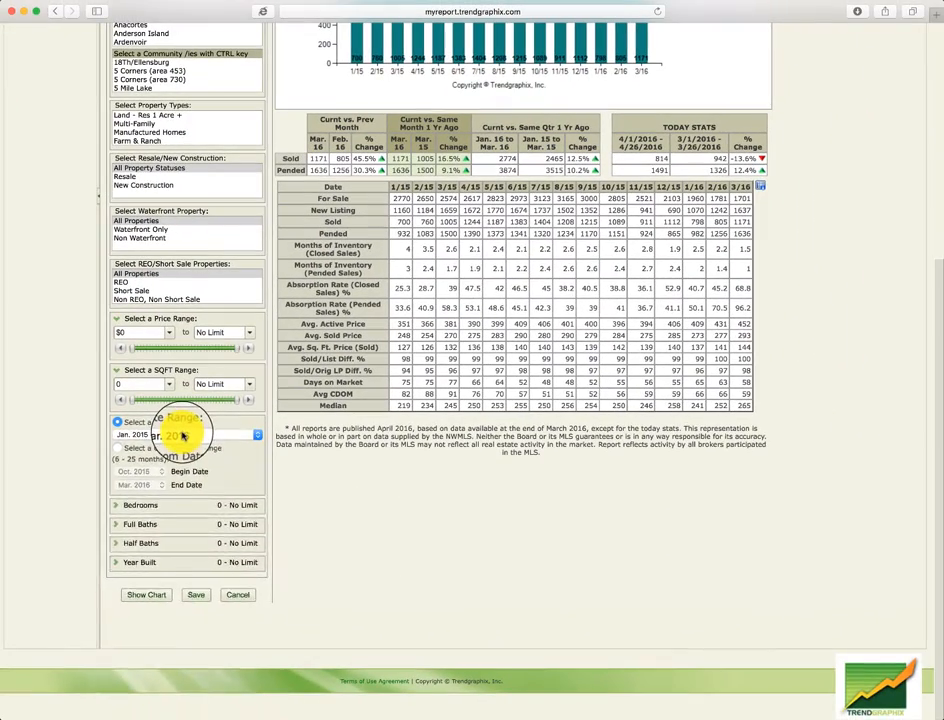
click(164, 586)
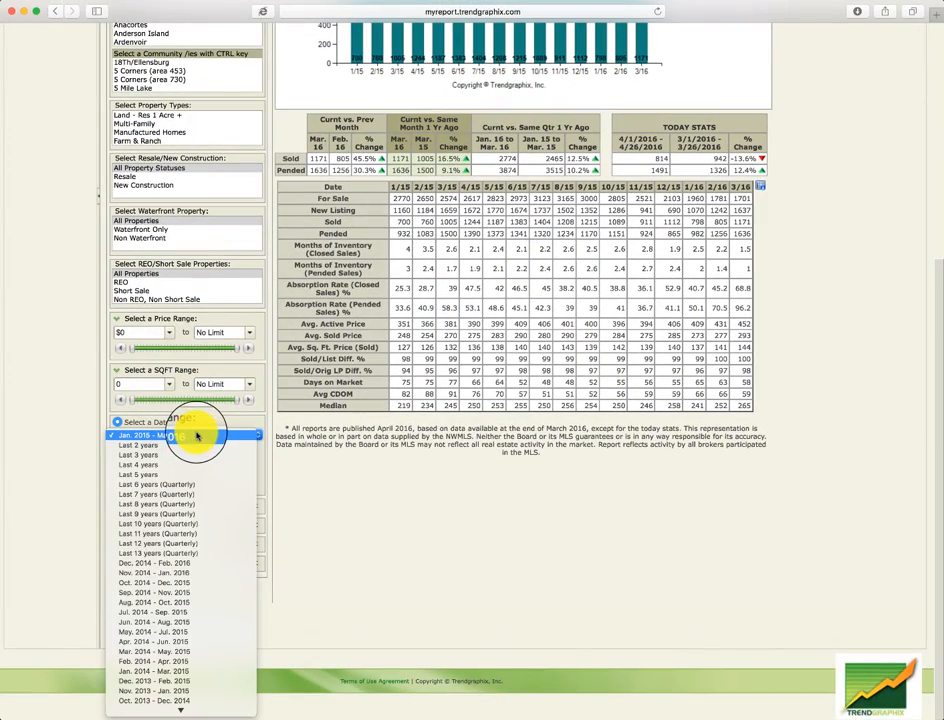
click(178, 524)
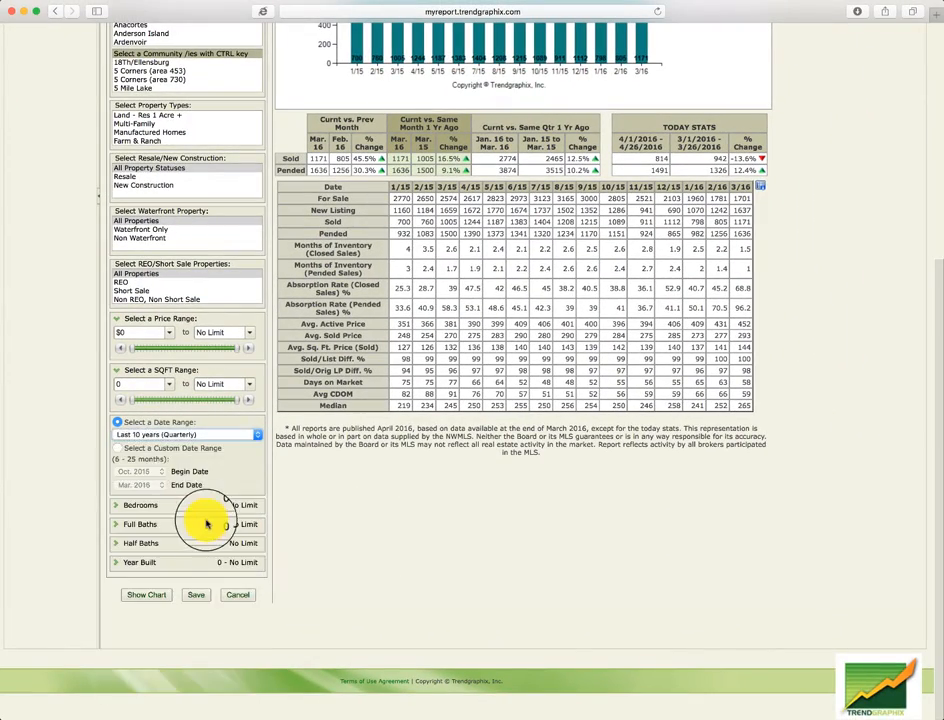
click(158, 594)
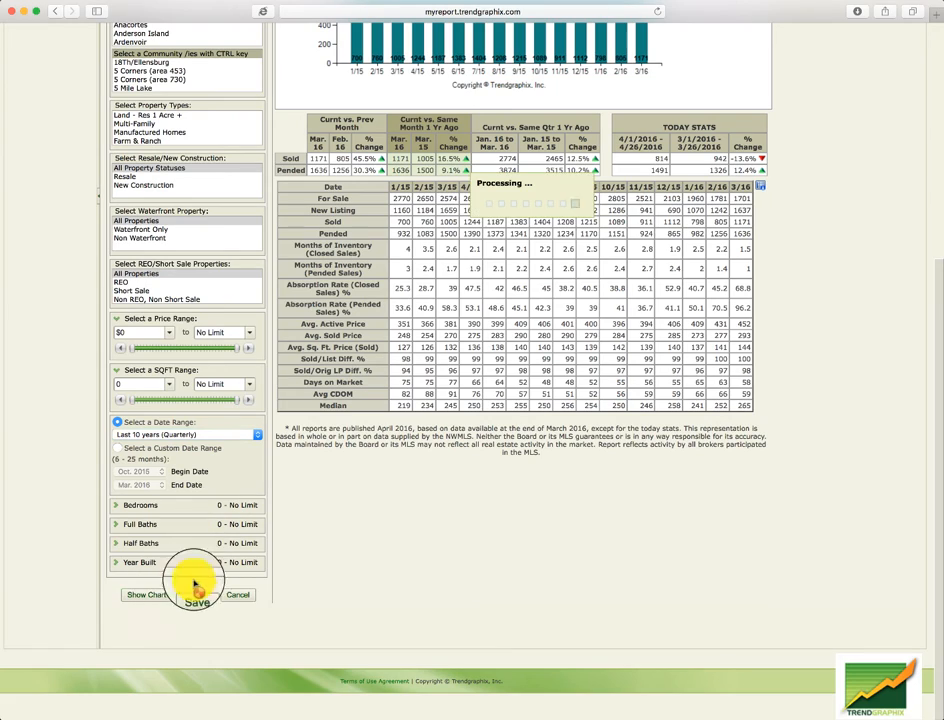
Step: Switch the ten-year chart from Sold/Pended to For Sale/Sold/Pended/New Listing
scroll(470, 366, up, 5)
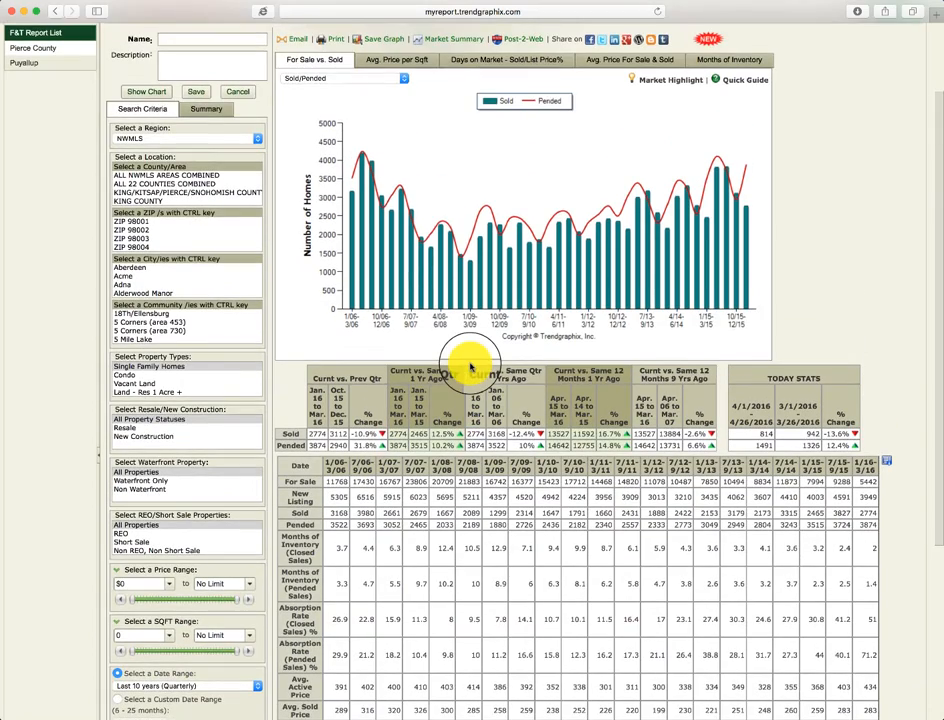
click(404, 87)
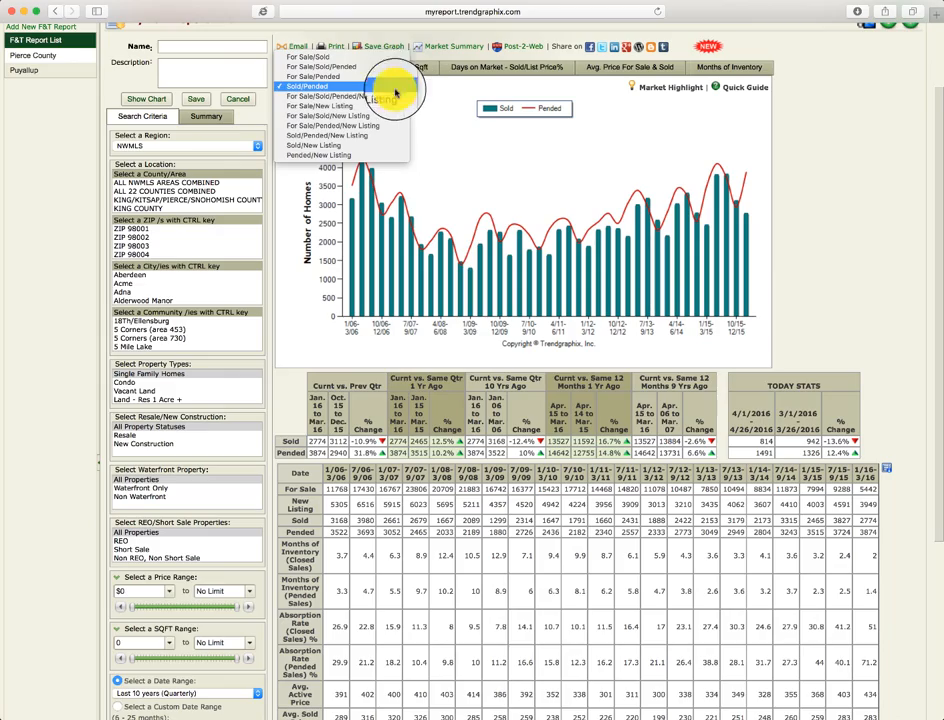
click(395, 97)
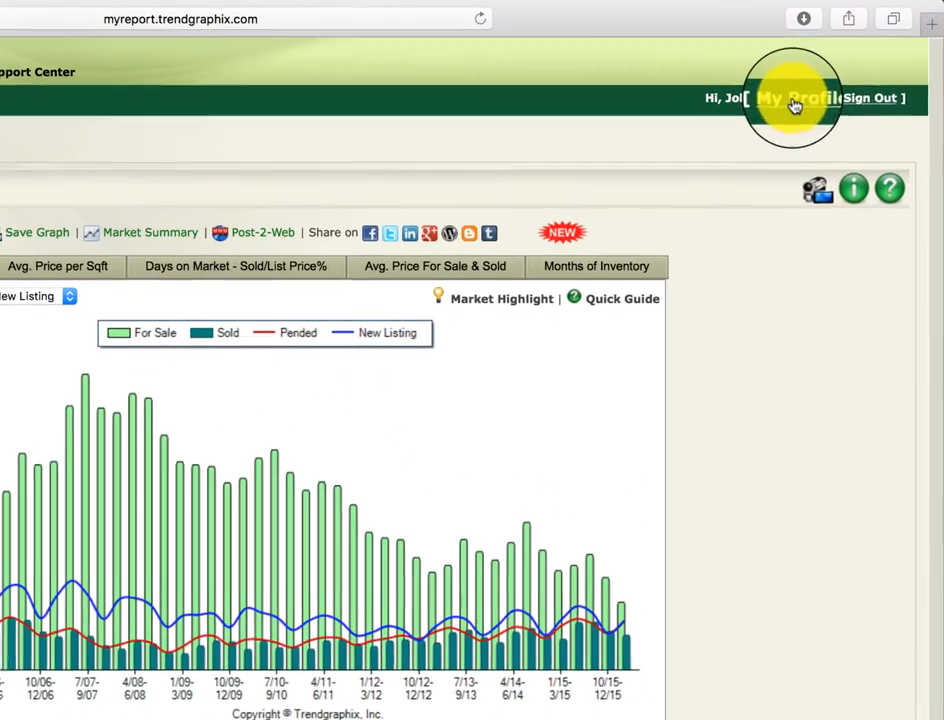
Step: Open the account profile and look over its general, address and contact information fields
click(830, 78)
click(833, 90)
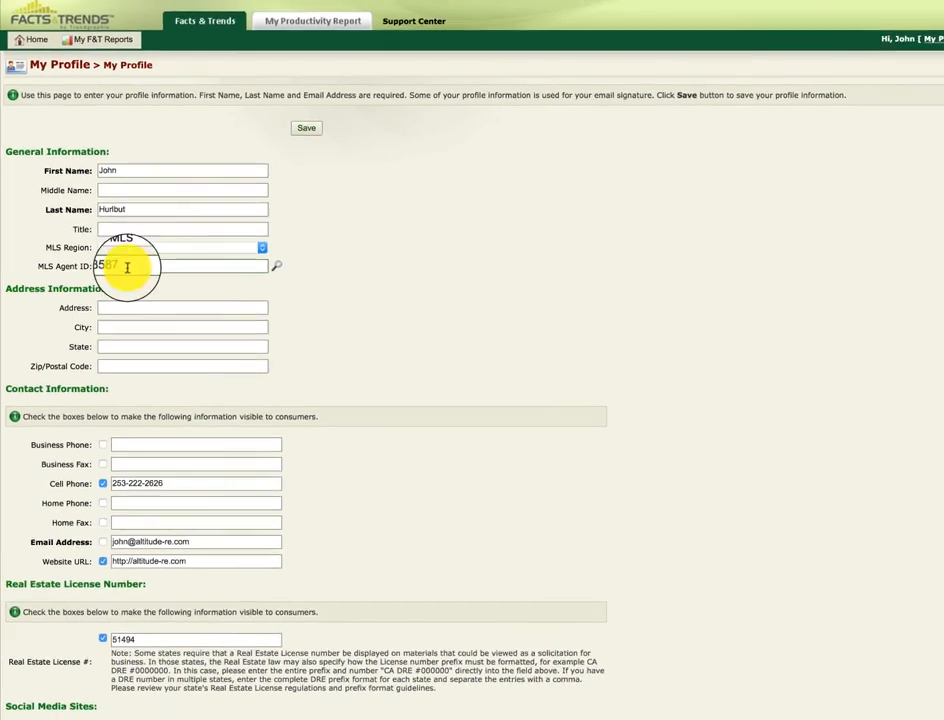
click(115, 307)
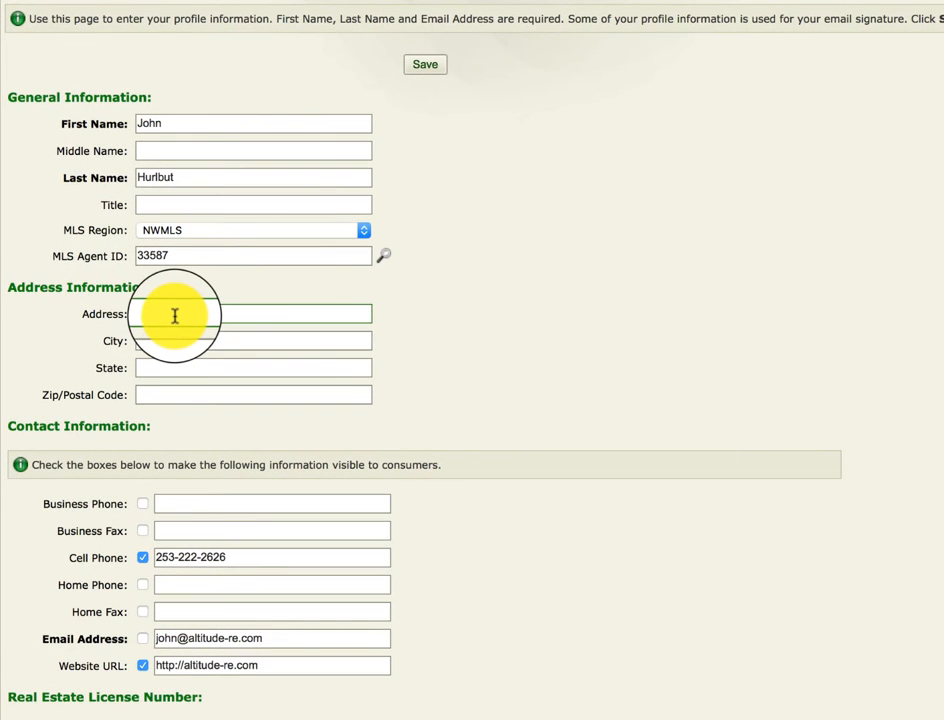
key(Tab)
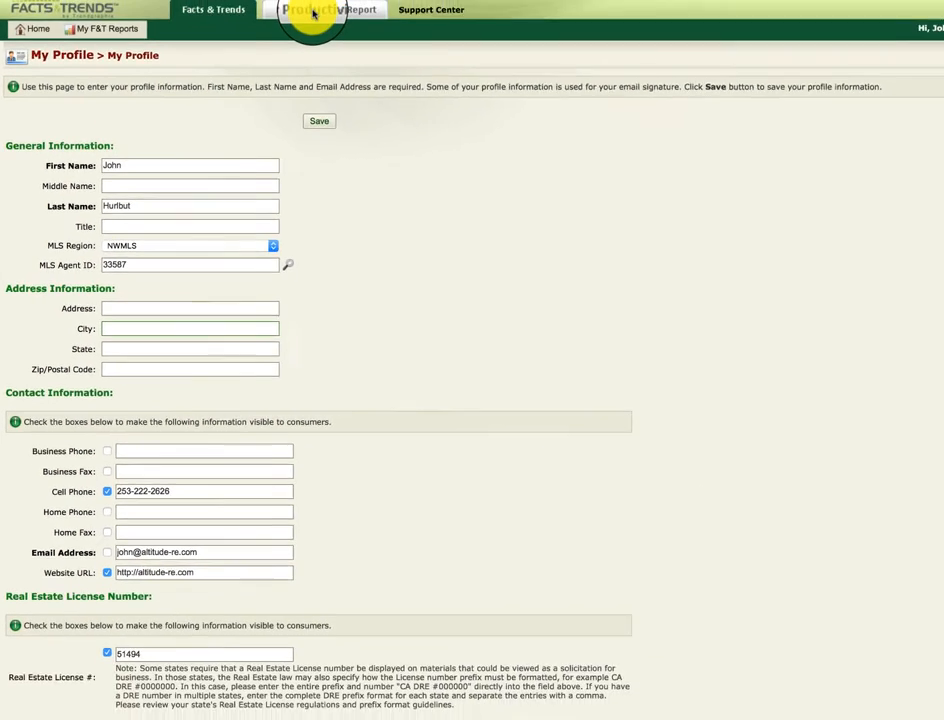
Step: Open the My Productivity Report section
click(275, 47)
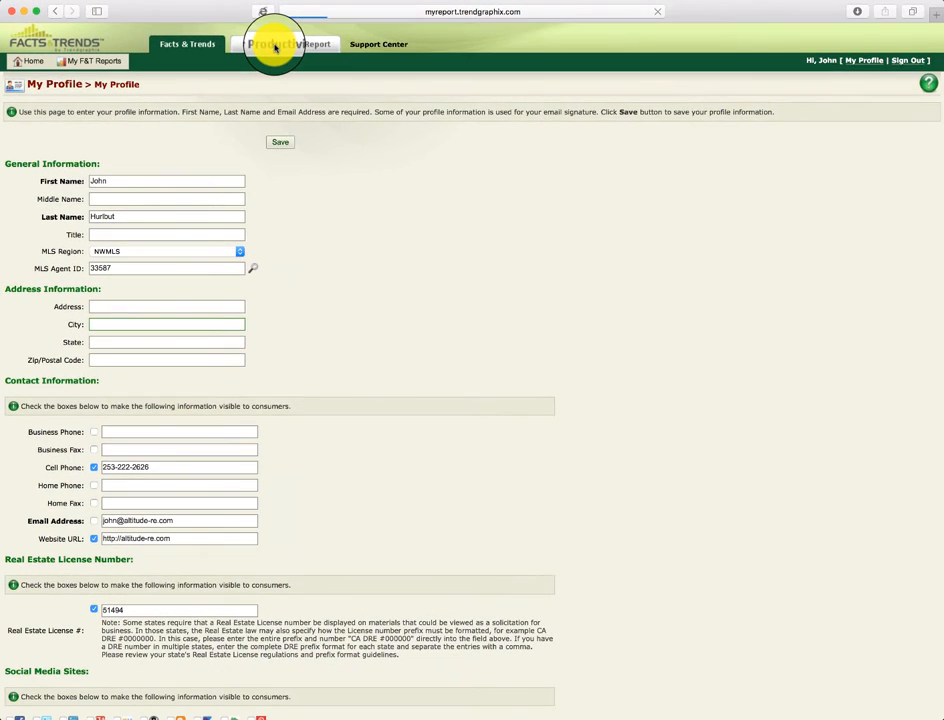